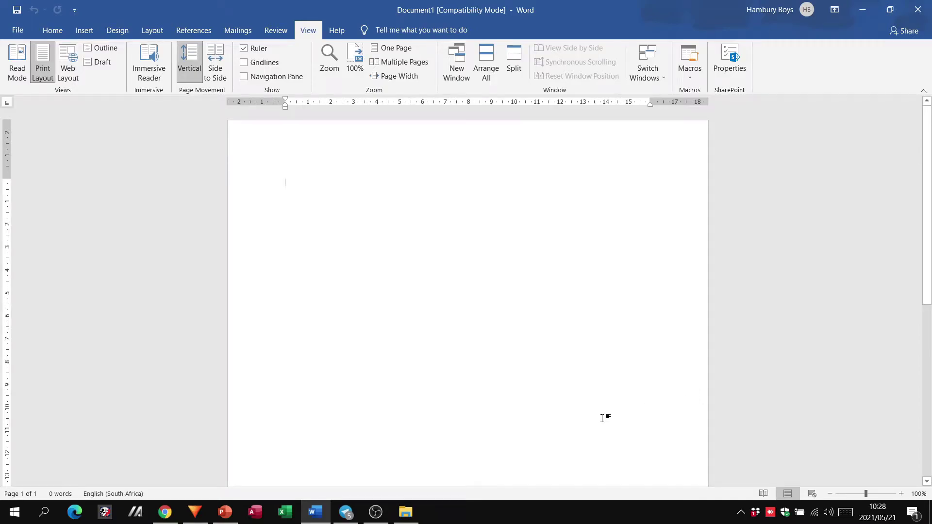
Browse the Home, Insert, Design, Layout, References, Mailings, Review and View tabs
{"action": "mouse_move", "coordinate": [226, 513]}
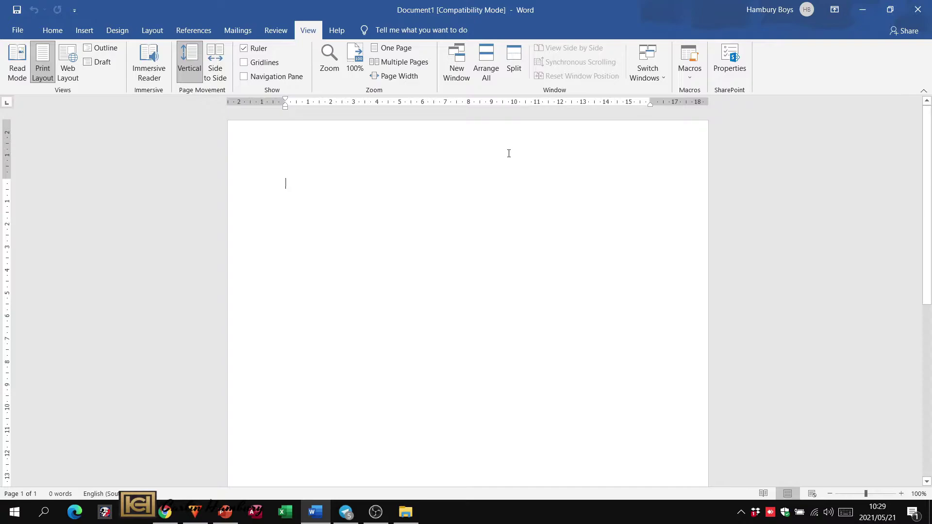
{"action": "left_click", "coordinate": [54, 33]}
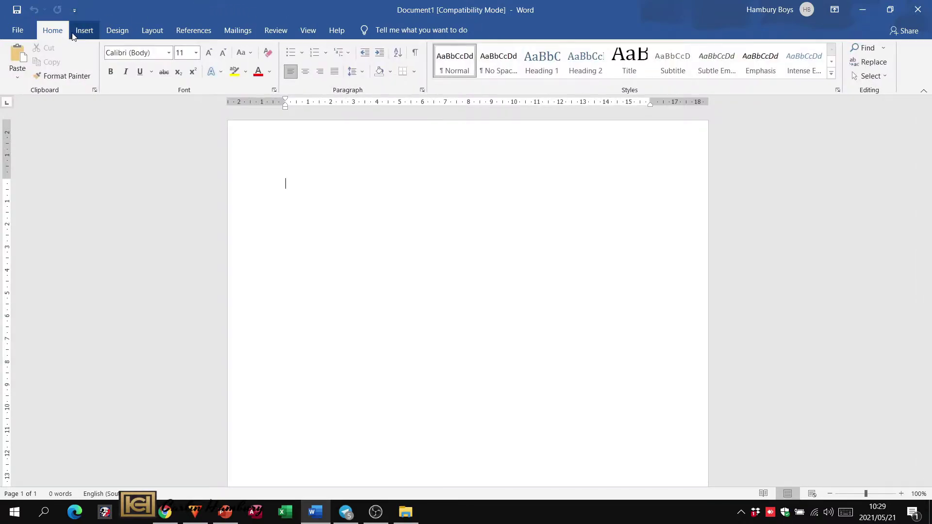
{"action": "left_click", "coordinate": [92, 30]}
{"action": "left_click", "coordinate": [121, 31]}
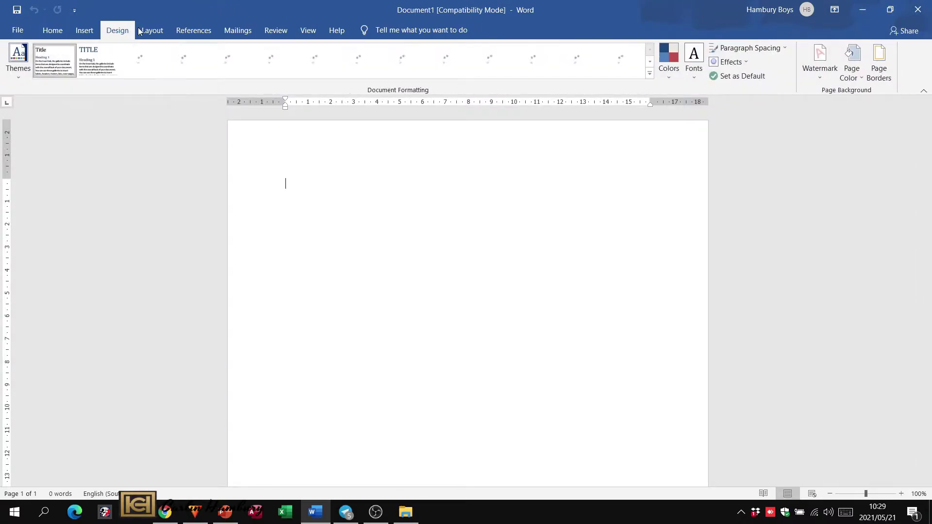
{"action": "left_click", "coordinate": [159, 33]}
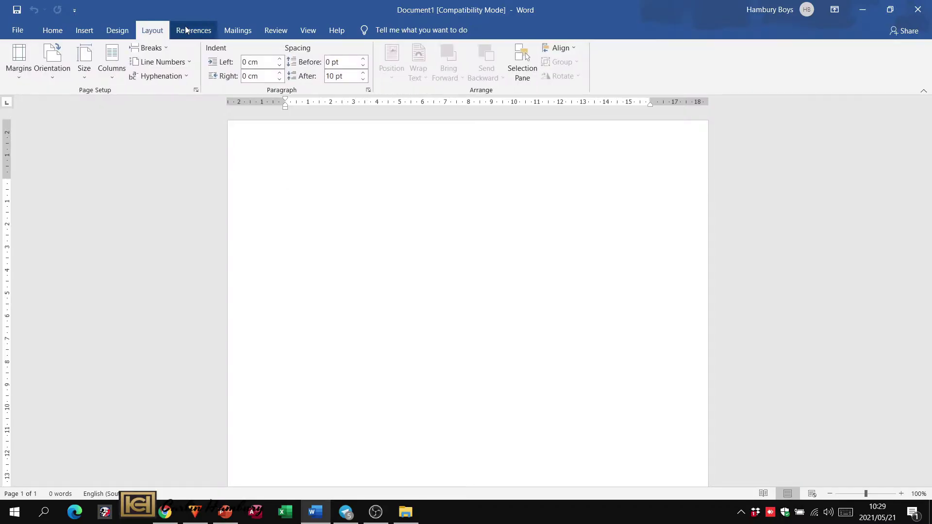
{"action": "left_click", "coordinate": [193, 32]}
{"action": "left_click", "coordinate": [249, 33]}
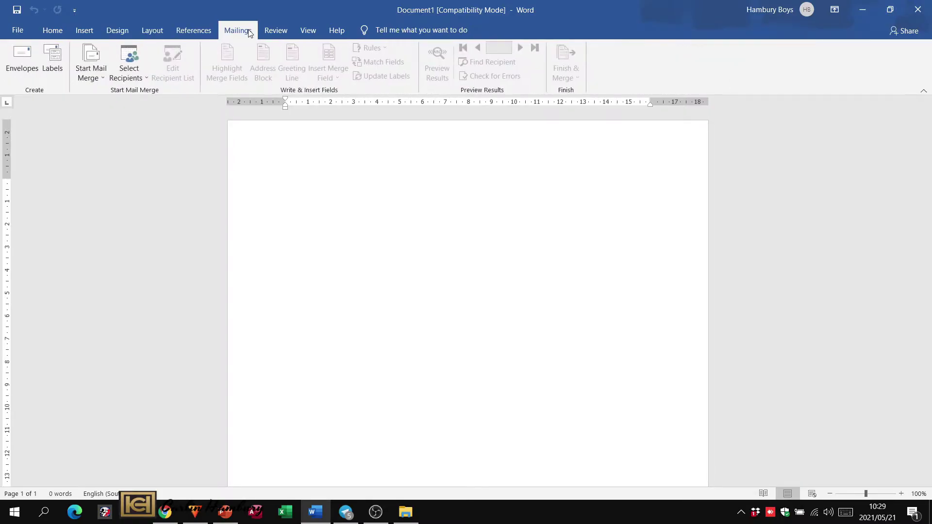
{"action": "left_click", "coordinate": [275, 33]}
{"action": "left_click", "coordinate": [310, 36]}
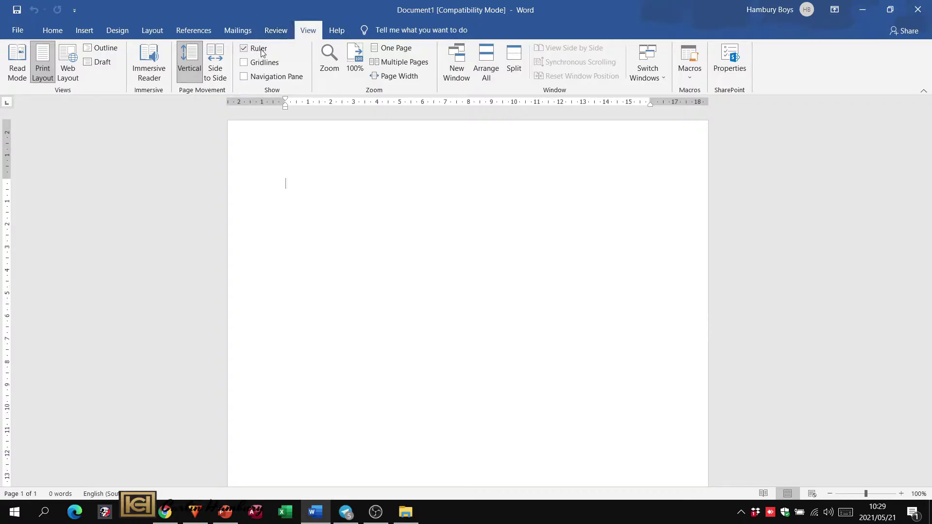
Enable the Developer tab in Word Options > Customize Ribbon and switch to it
{"action": "left_click", "coordinate": [17, 30]}
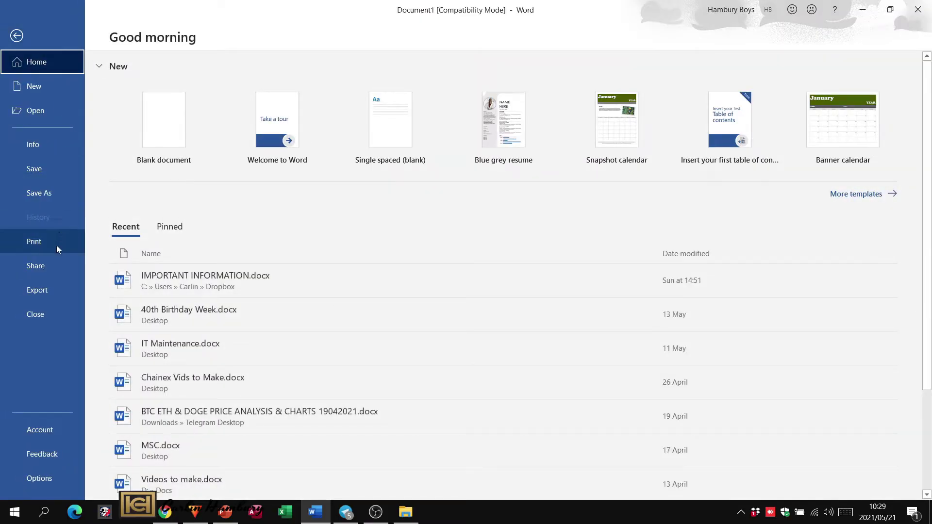
{"action": "left_click", "coordinate": [49, 482]}
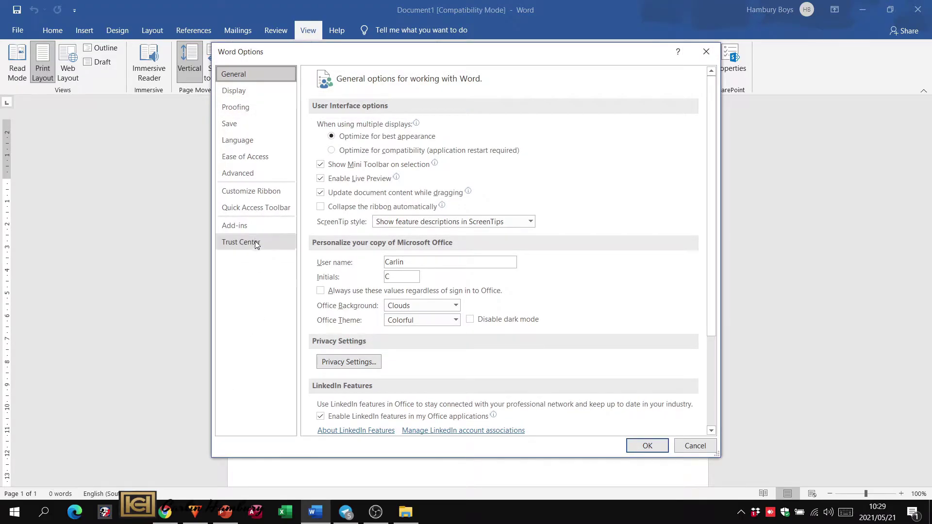
{"action": "left_click", "coordinate": [256, 193]}
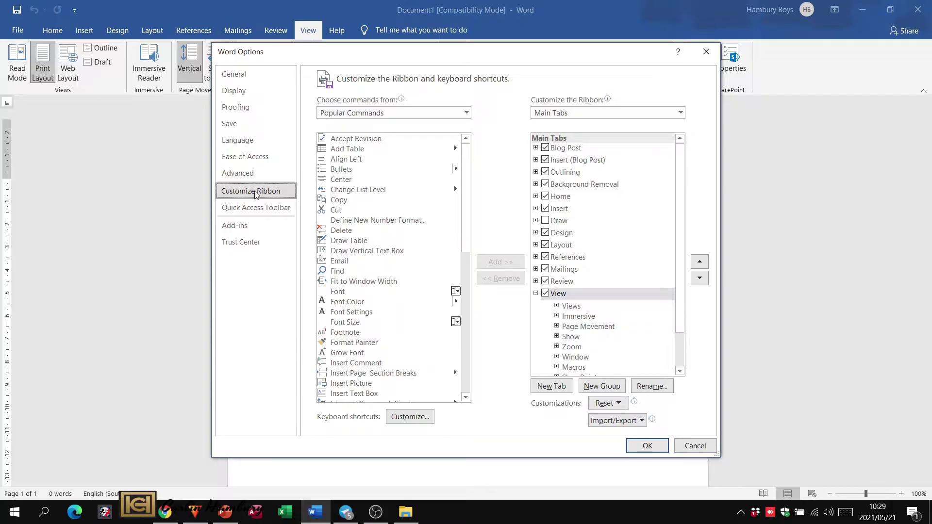
{"action": "left_click_drag", "start_coordinate": [679, 177], "coordinate": [683, 226]}
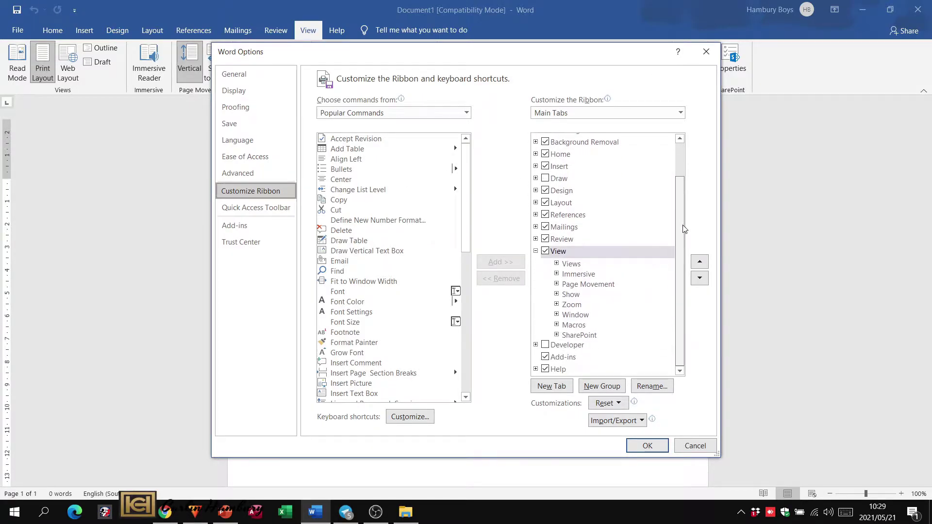
{"action": "left_click", "coordinate": [545, 345]}
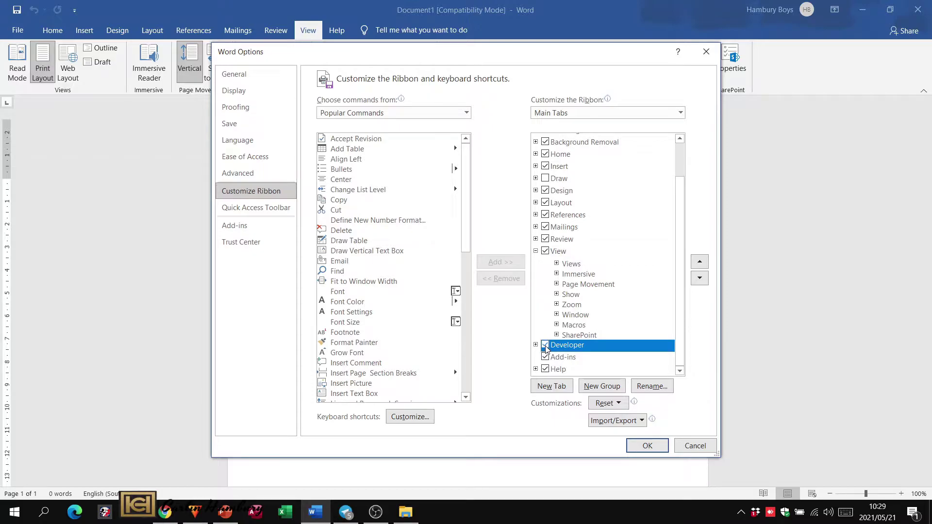
{"action": "left_click", "coordinate": [646, 446]}
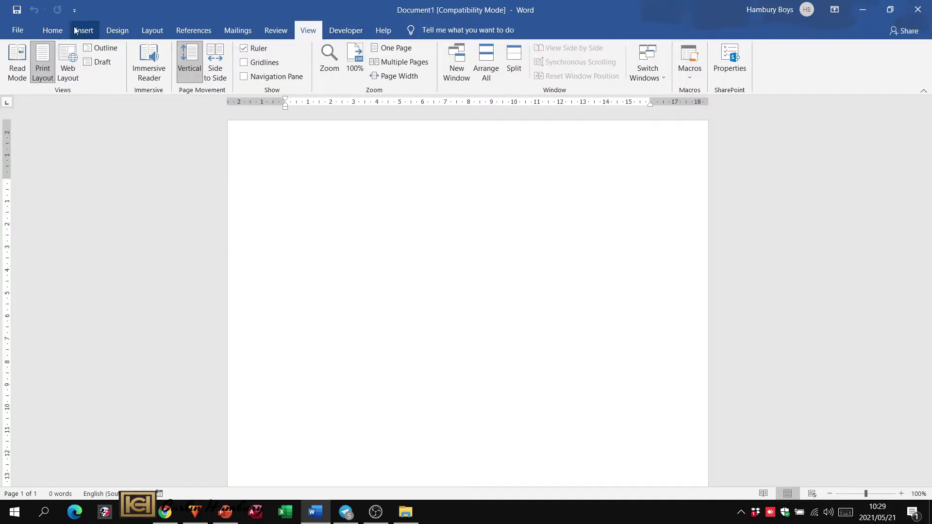
{"action": "left_click", "coordinate": [344, 32]}
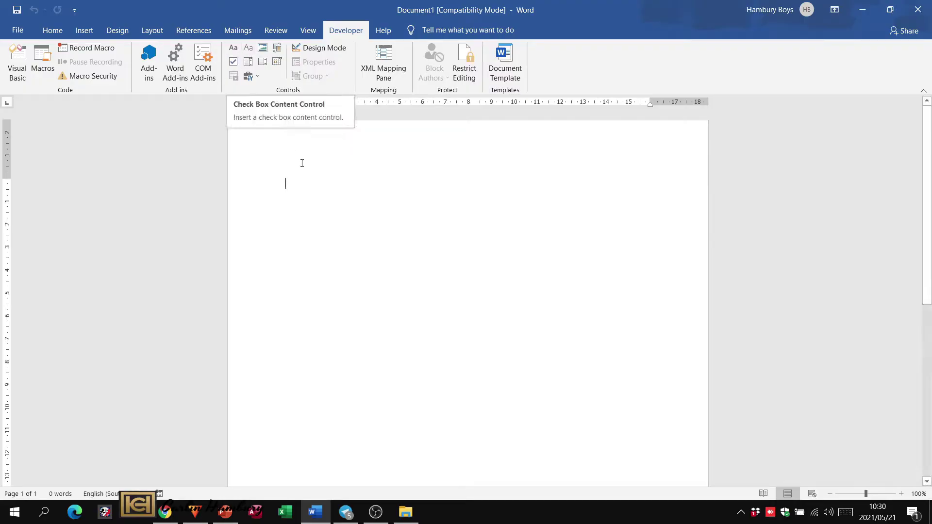
Finish typing the two name lines and zoom the page to 150%
{"action": "type", "text": "Carlin"}
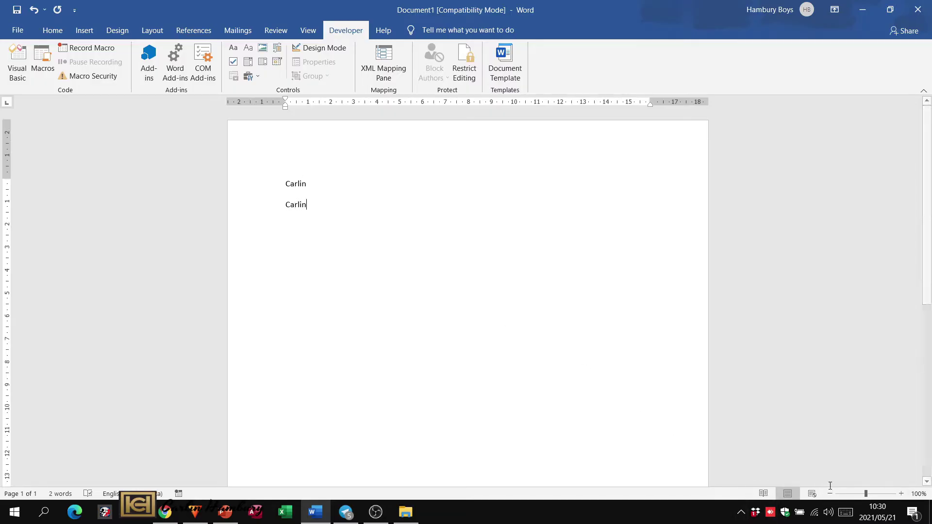
{"action": "left_click", "coordinate": [901, 494]}
{"action": "left_click", "coordinate": [902, 494]}
{"action": "left_click", "coordinate": [901, 494]}
{"action": "left_click", "coordinate": [901, 494]}
{"action": "left_click", "coordinate": [901, 494]}
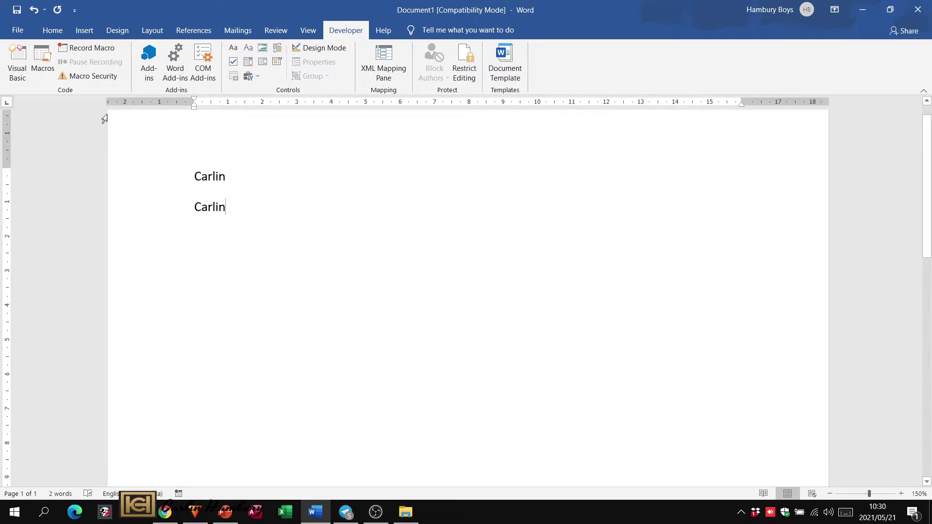
{"action": "left_click_drag", "start_coordinate": [206, 174], "coordinate": [236, 207]}
{"action": "left_click", "coordinate": [240, 218]}
Format the second name line as bold, red, 26 pt Arial
{"action": "left_click", "coordinate": [242, 190]}
{"action": "left_click", "coordinate": [306, 190]}
{"action": "left_click", "coordinate": [335, 175]}
{"action": "left_click", "coordinate": [334, 175]}
{"action": "left_click", "coordinate": [335, 175]}
{"action": "left_click", "coordinate": [334, 175]}
{"action": "left_click", "coordinate": [335, 177]}
{"action": "left_click", "coordinate": [335, 176]}
{"action": "left_click", "coordinate": [334, 176]}
{"action": "left_click", "coordinate": [335, 176]}
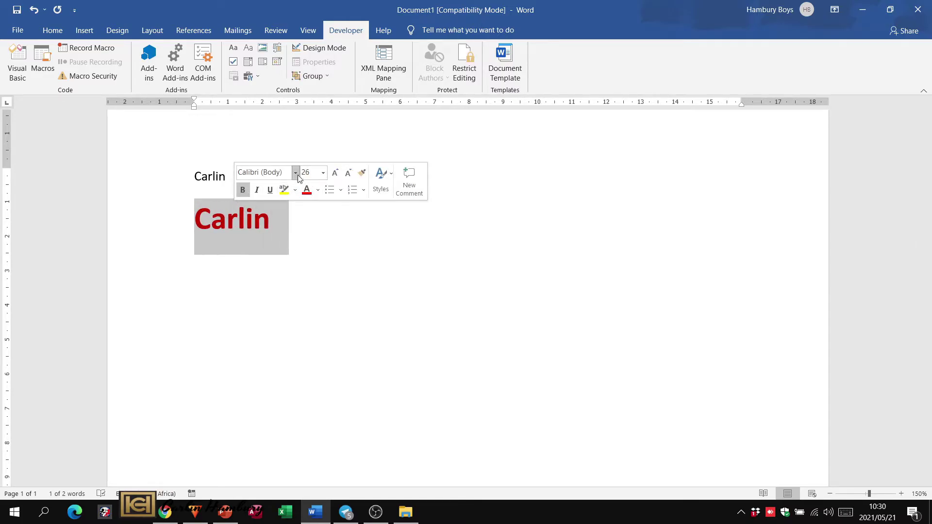
{"action": "left_click", "coordinate": [295, 173]}
{"action": "left_click", "coordinate": [296, 321]}
Insert an empty line between the first and second name lines
{"action": "left_click", "coordinate": [229, 248]}
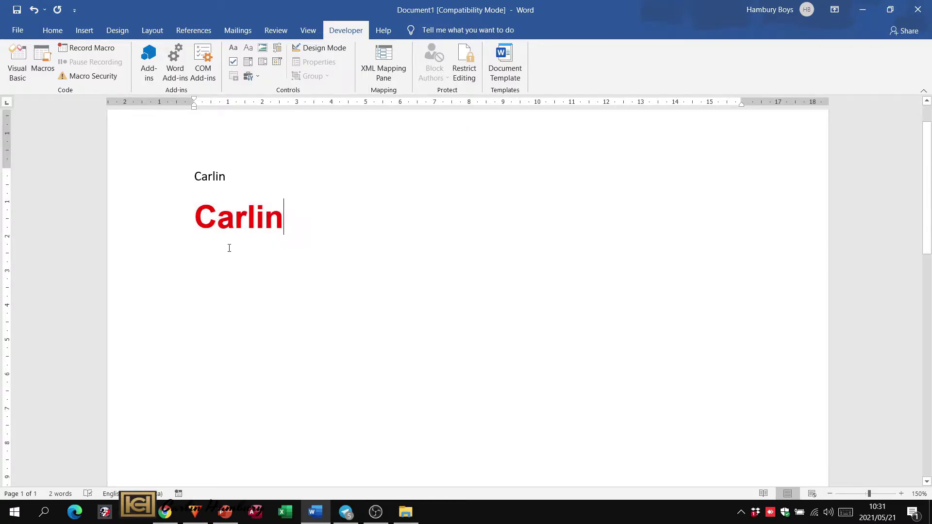
{"action": "left_click", "coordinate": [175, 226]}
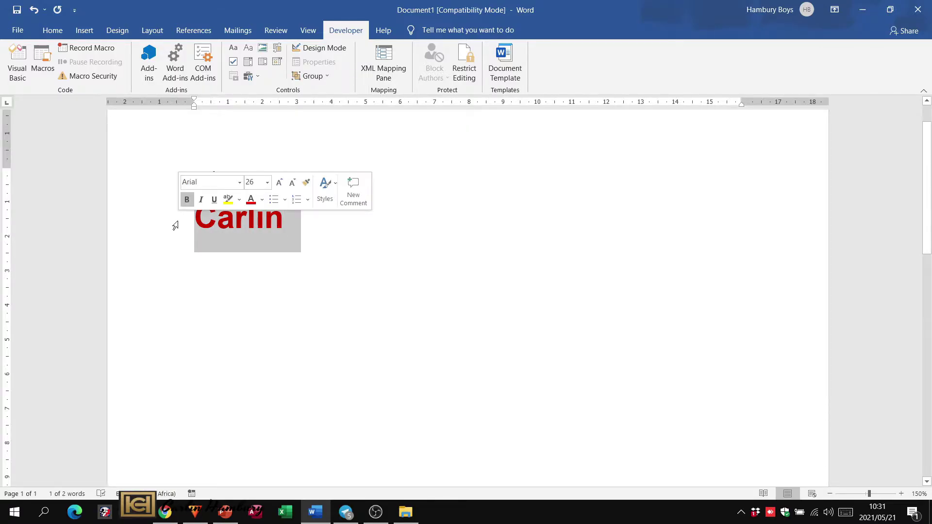
{"action": "left_click_drag", "start_coordinate": [195, 225], "coordinate": [289, 237]}
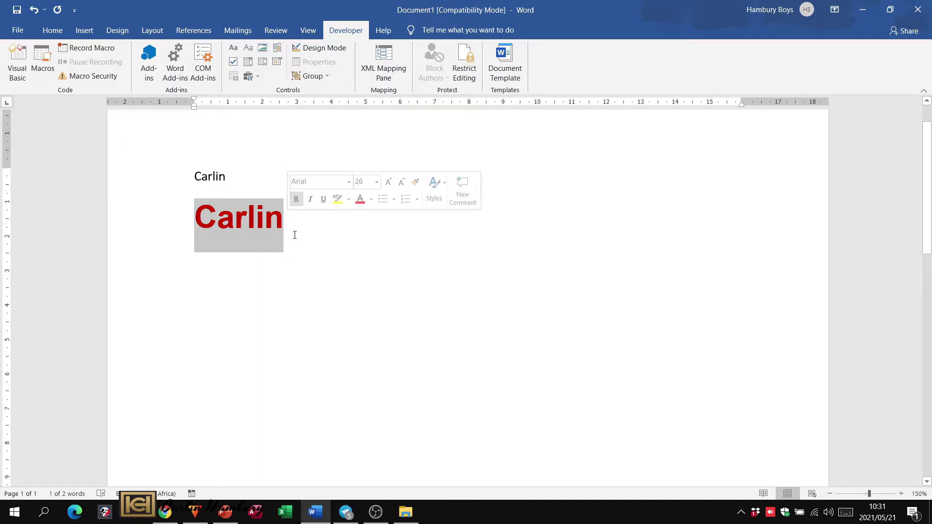
{"action": "left_click", "coordinate": [301, 219]}
{"action": "key", "text": "Return"}
{"action": "left_click", "coordinate": [259, 174]}
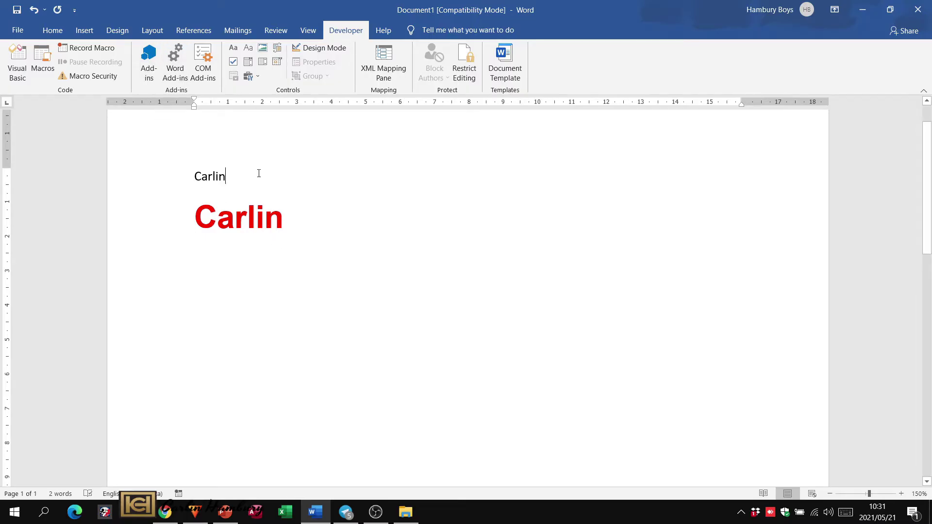
{"action": "key", "text": "Return"}
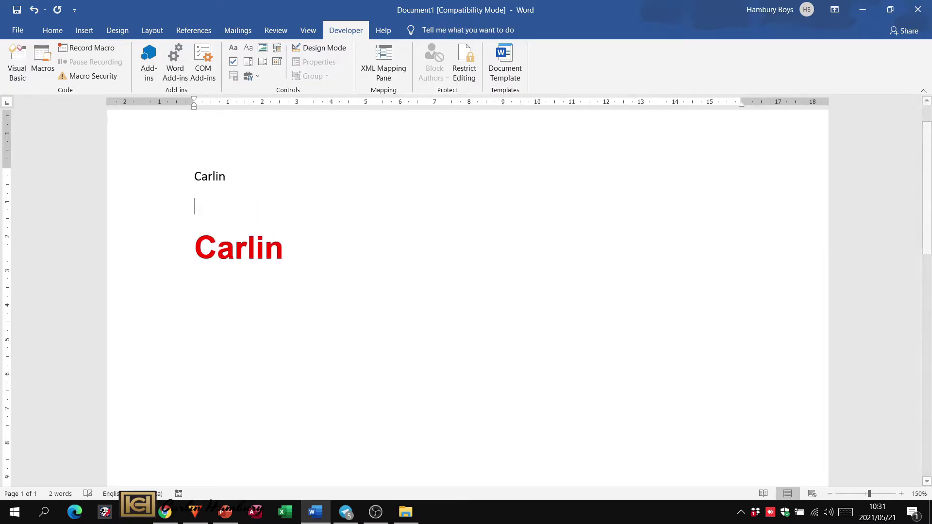
Insert a plain text content control and fill it with test text 'dfgfgfdgfgdfgdfgdf'
{"action": "left_click", "coordinate": [234, 48]}
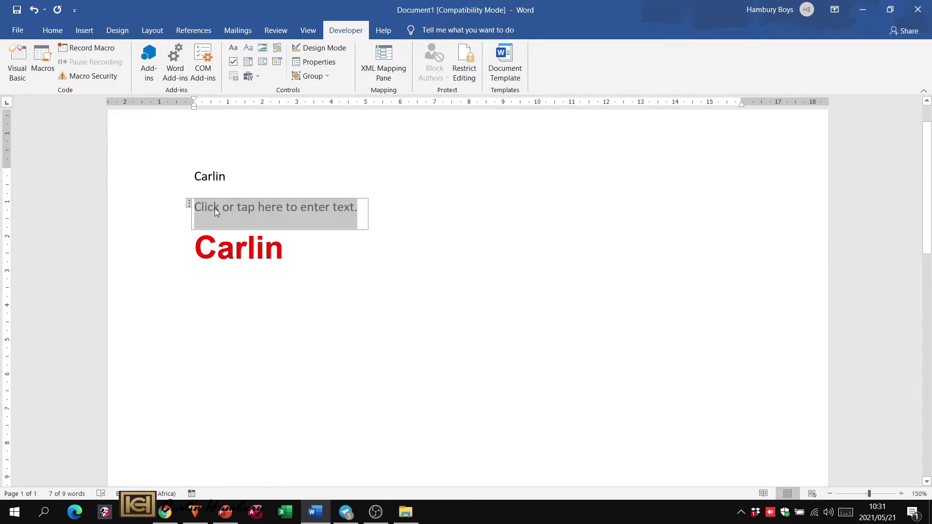
{"action": "left_click", "coordinate": [189, 204]}
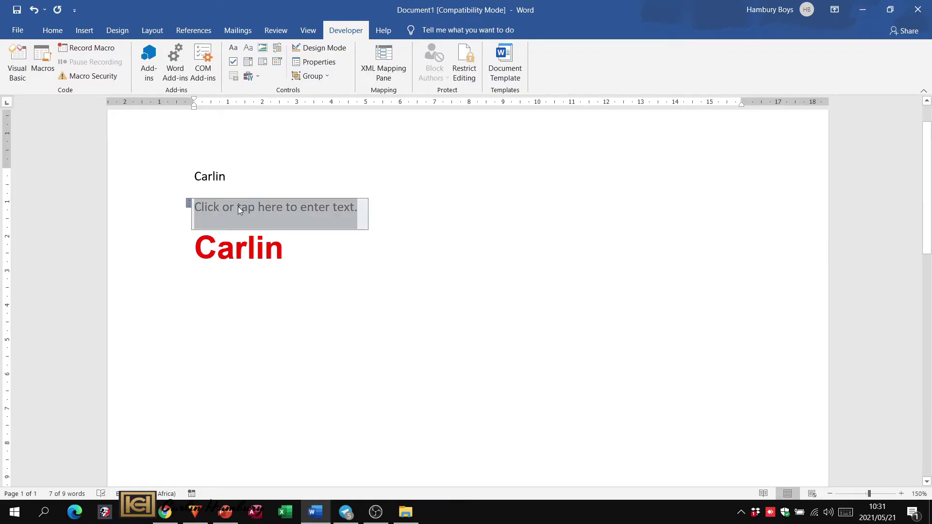
{"action": "type", "text": "dfgfgfdgfgdfgdf"}
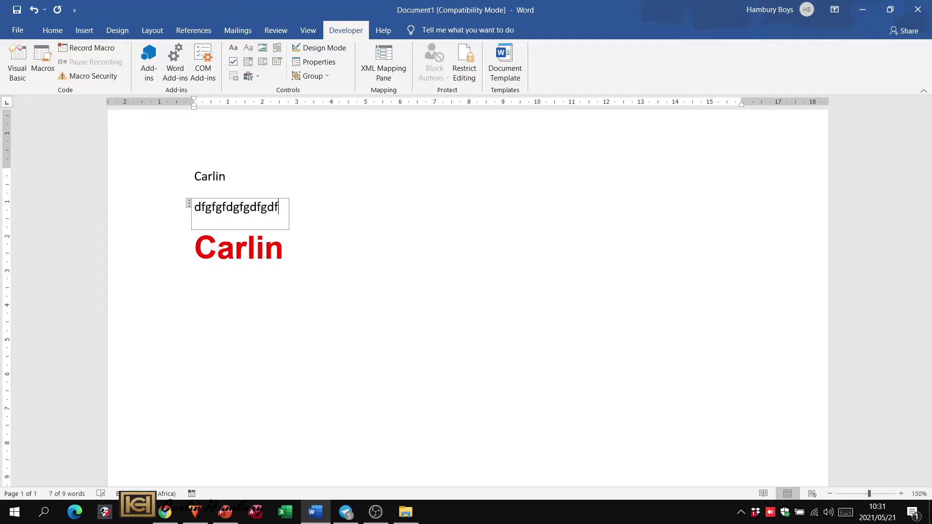
{"action": "type", "text": "gdf"}
{"action": "left_click", "coordinate": [253, 319]}
Add a 'Name' label on a new line under the first name and insert a text control after it
{"action": "left_click", "coordinate": [285, 181]}
{"action": "key", "text": "Return"}
{"action": "type", "text": "Name:"}
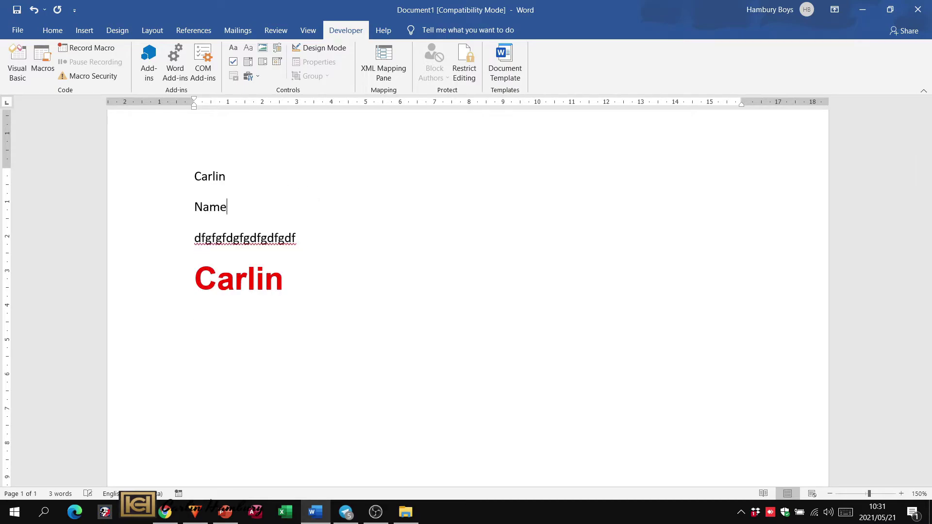
{"action": "left_click", "coordinate": [234, 48]}
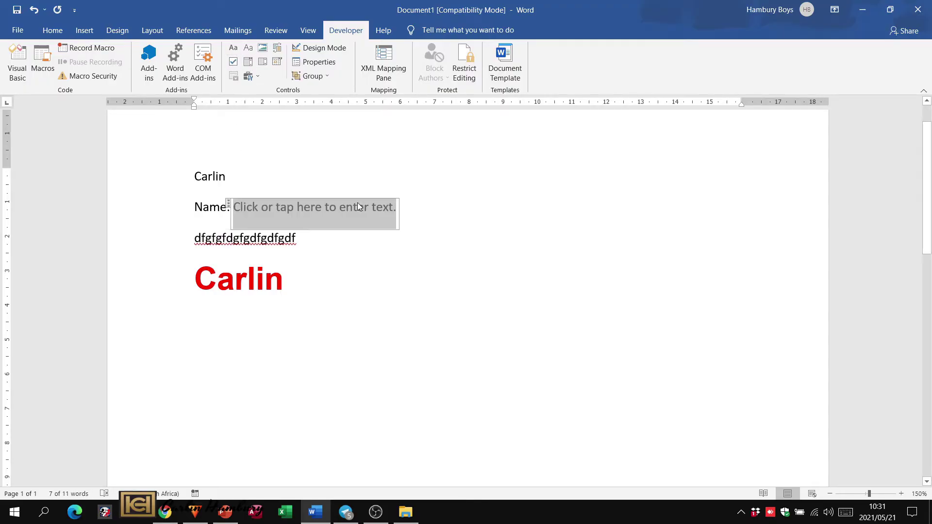
In the Name control's properties, enable styling of typed text and start a new style
{"action": "left_click", "coordinate": [228, 205]}
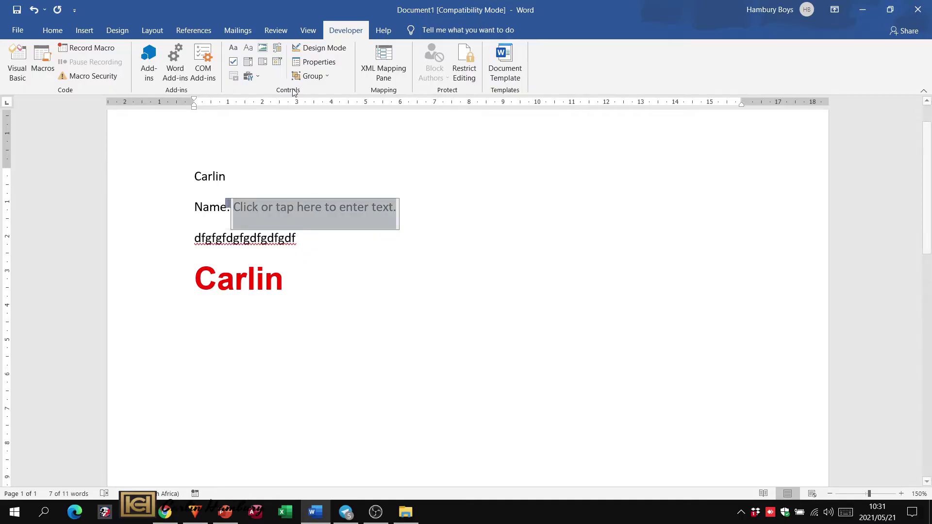
{"action": "left_click", "coordinate": [318, 62]}
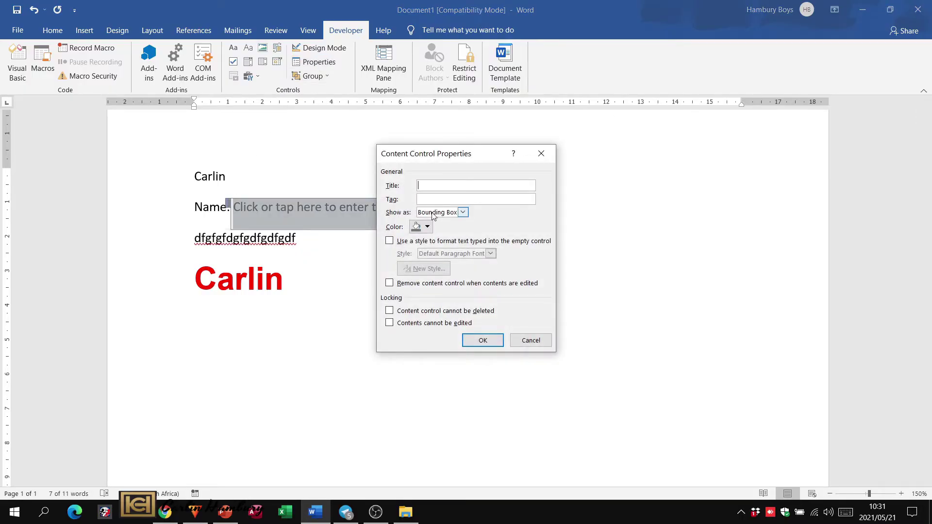
{"action": "left_click", "coordinate": [402, 243]}
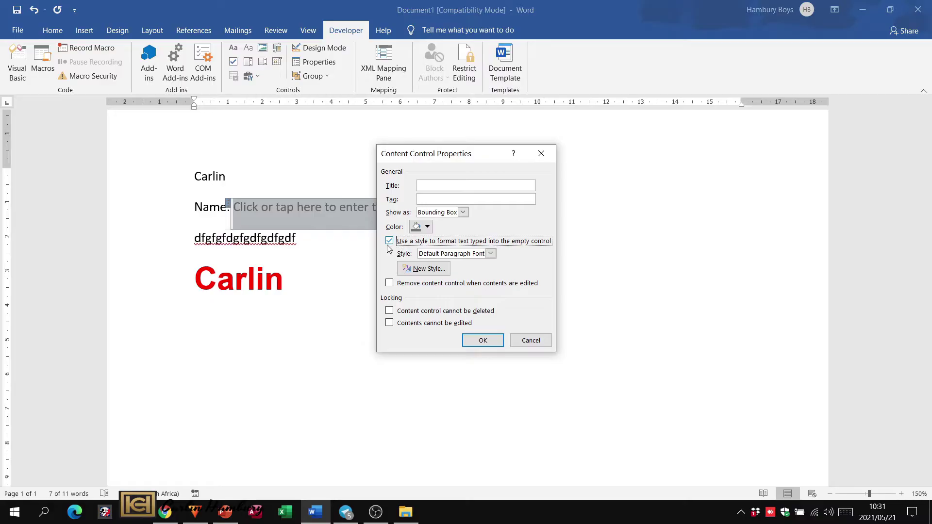
{"action": "left_click", "coordinate": [438, 269]}
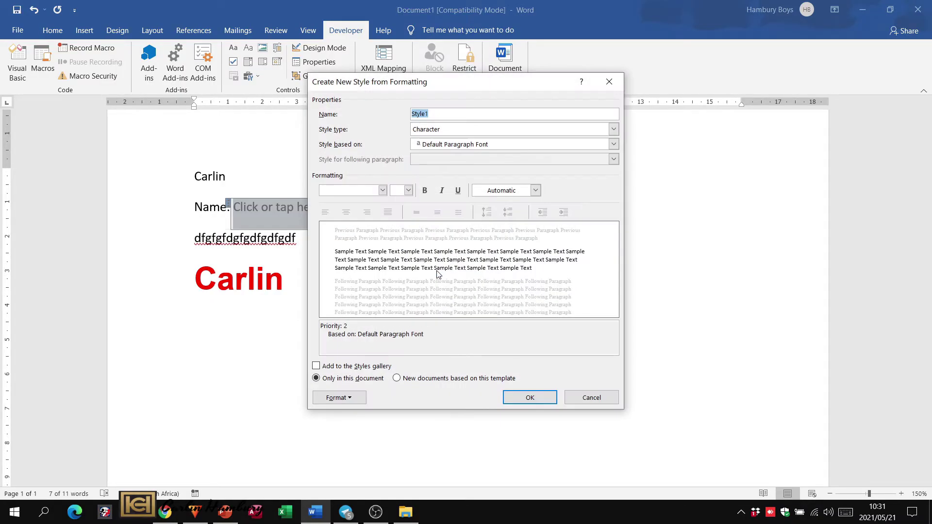
Create Style1 as Arial 14 pt bold orange and apply it to the Name control
{"action": "left_click", "coordinate": [383, 191]}
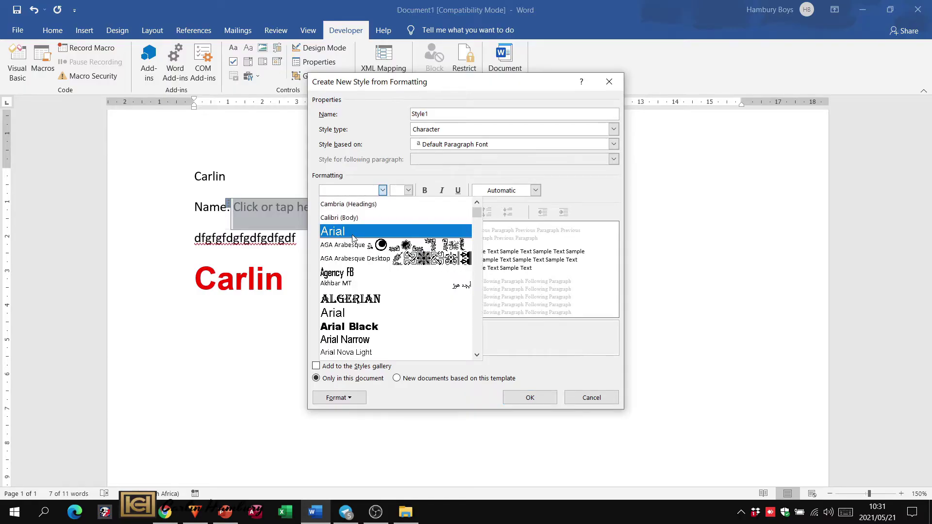
{"action": "left_click", "coordinate": [335, 231]}
{"action": "left_click", "coordinate": [408, 190]}
{"action": "left_click", "coordinate": [395, 242]}
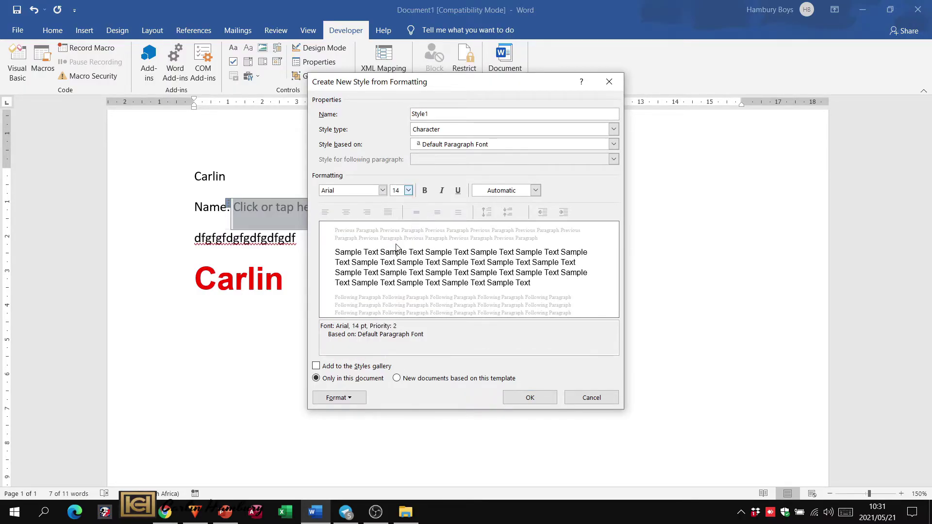
{"action": "left_click", "coordinate": [425, 190]}
{"action": "left_click", "coordinate": [535, 190]}
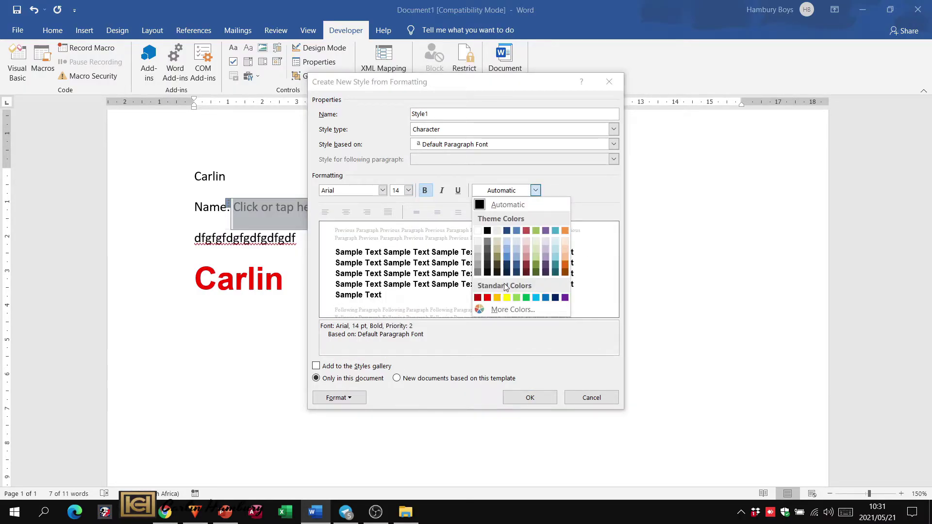
{"action": "left_click", "coordinate": [502, 298]}
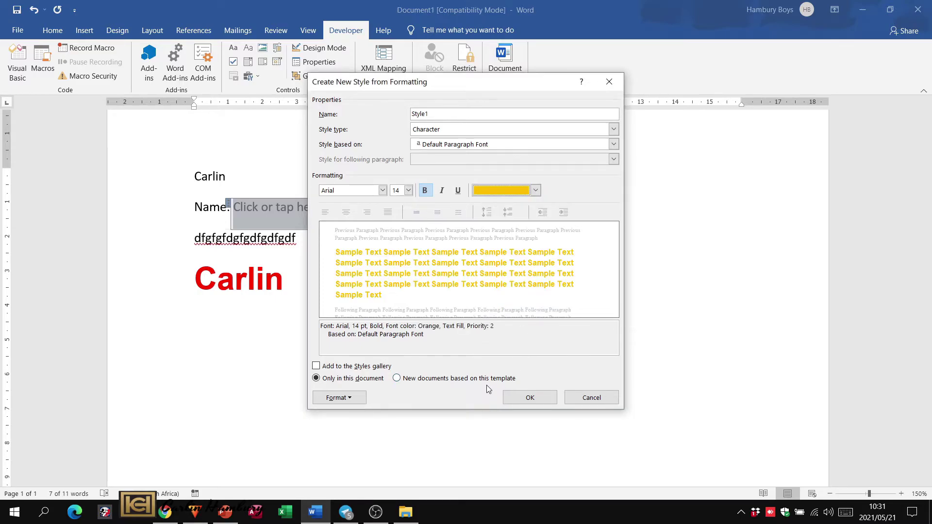
{"action": "left_click", "coordinate": [528, 402]}
{"action": "left_click", "coordinate": [480, 341]}
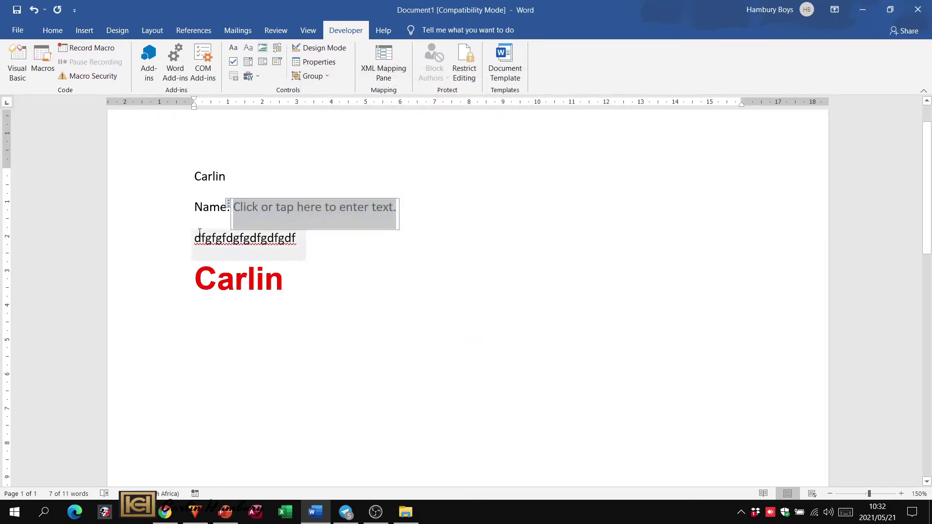
Enter the name in the Name field, delete the test control, and add 'Gender:' with a drop-down list
{"action": "type", "text": "Carlin"}
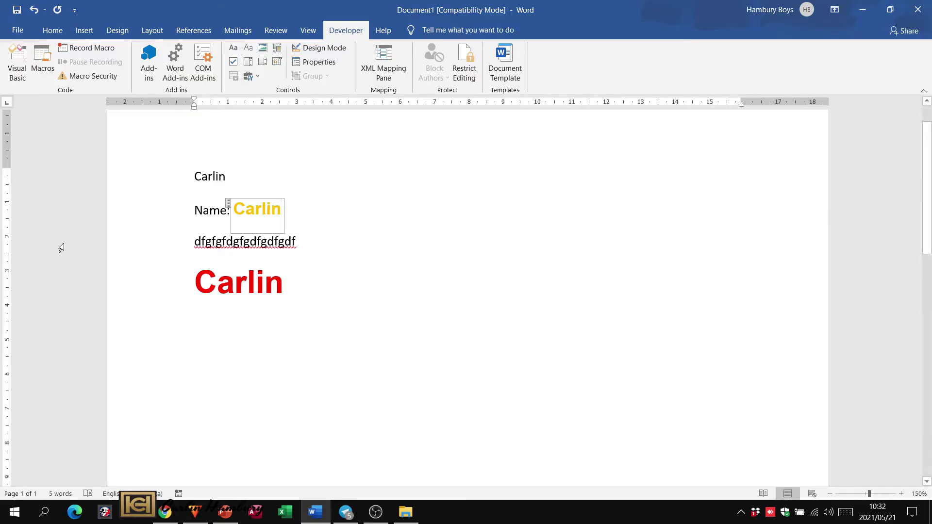
{"action": "left_click", "coordinate": [325, 249]}
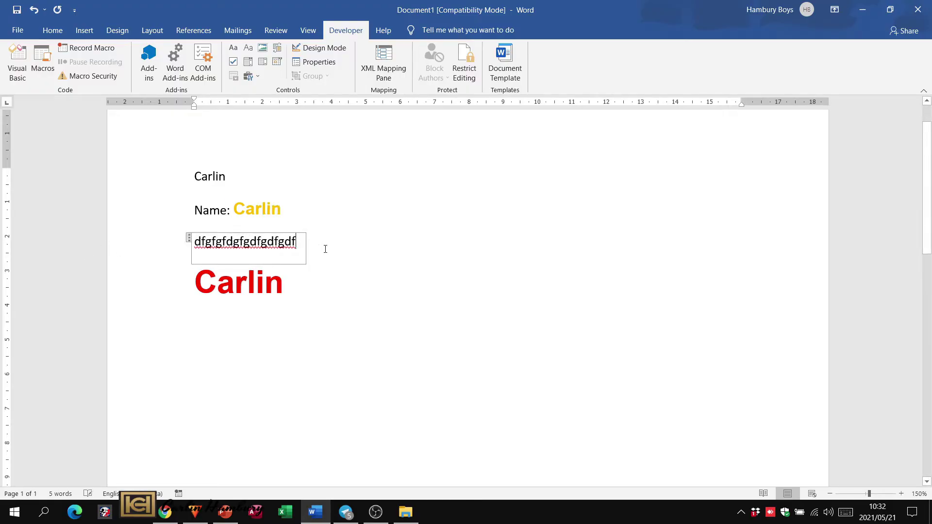
{"action": "left_click", "coordinate": [188, 238]}
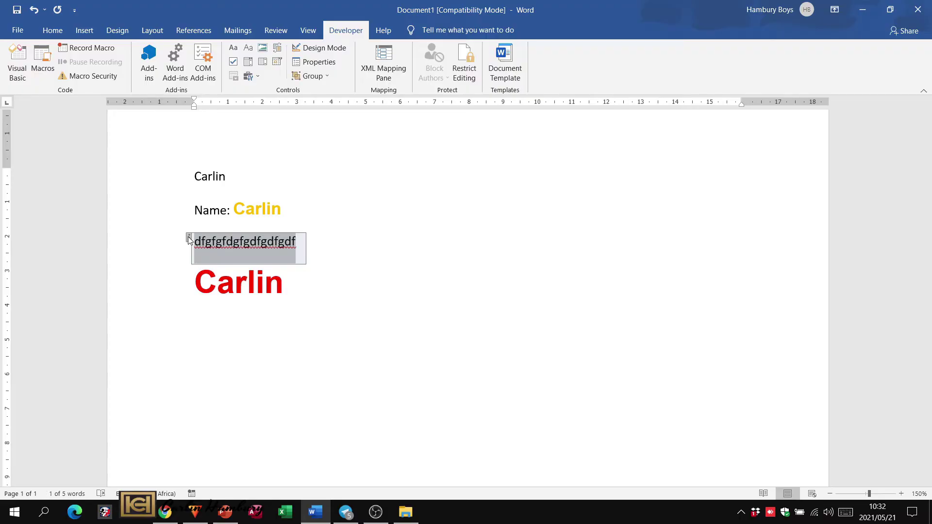
{"action": "key", "text": "Delete"}
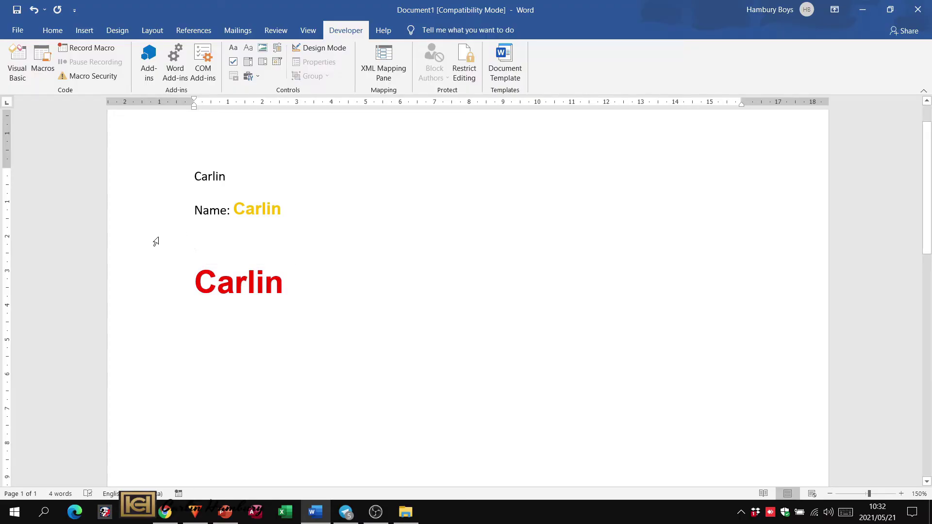
{"action": "type", "text": "Gender:"}
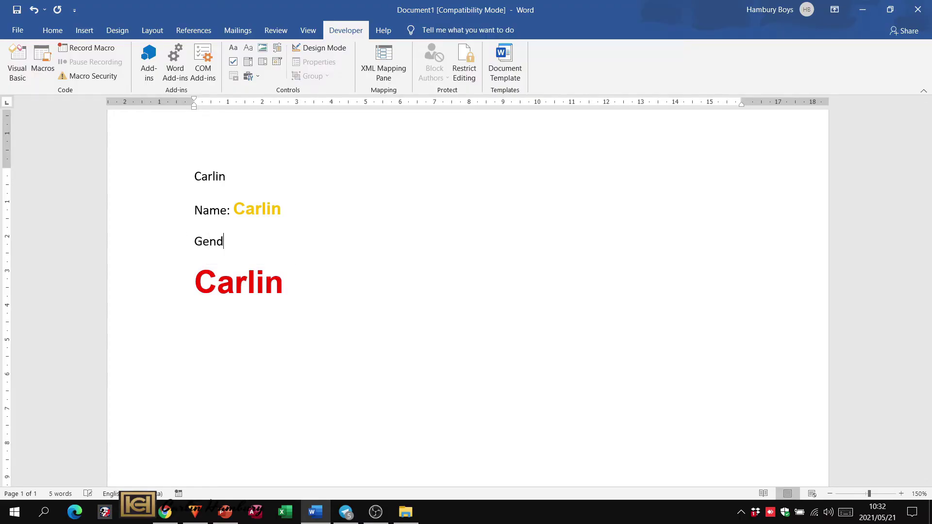
{"action": "left_click", "coordinate": [266, 62]}
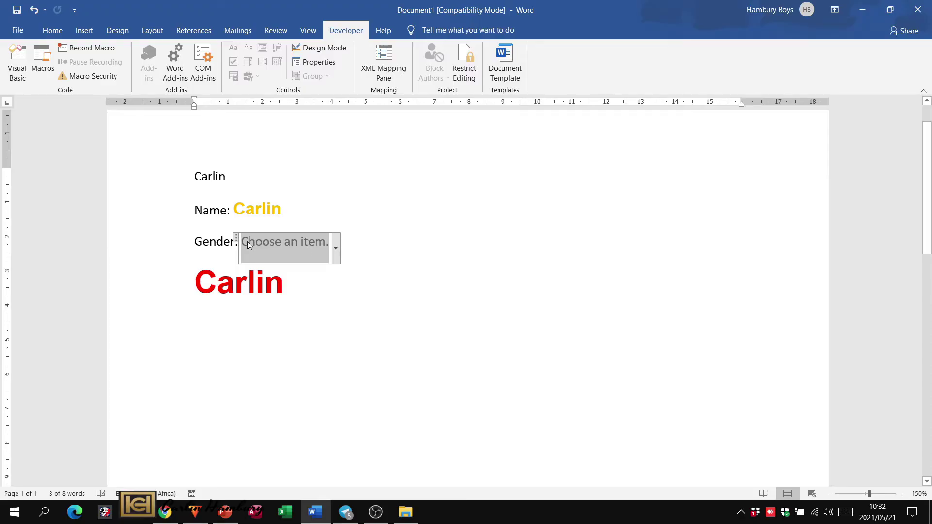
Open Content Control Properties for the Gender drop-down and select its 'Choose an item.' entry
{"action": "left_click", "coordinate": [333, 241]}
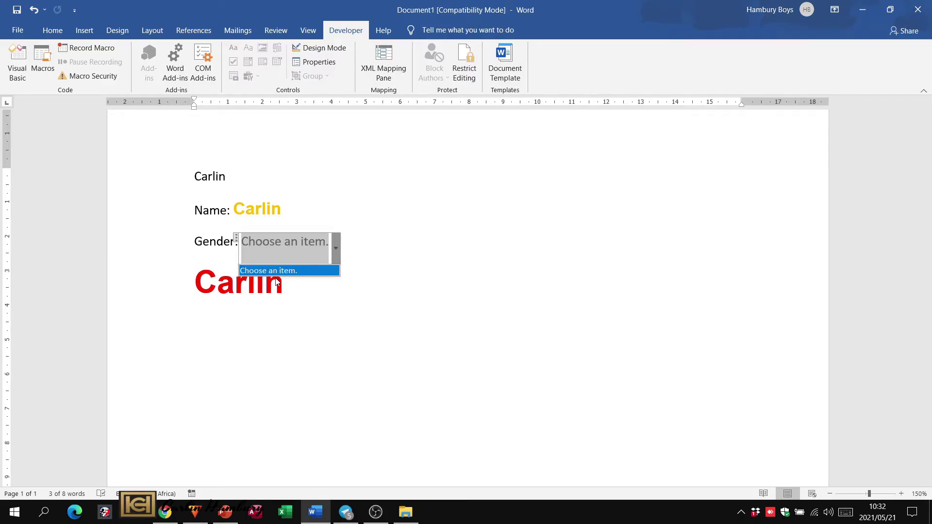
{"action": "left_click", "coordinate": [236, 240]}
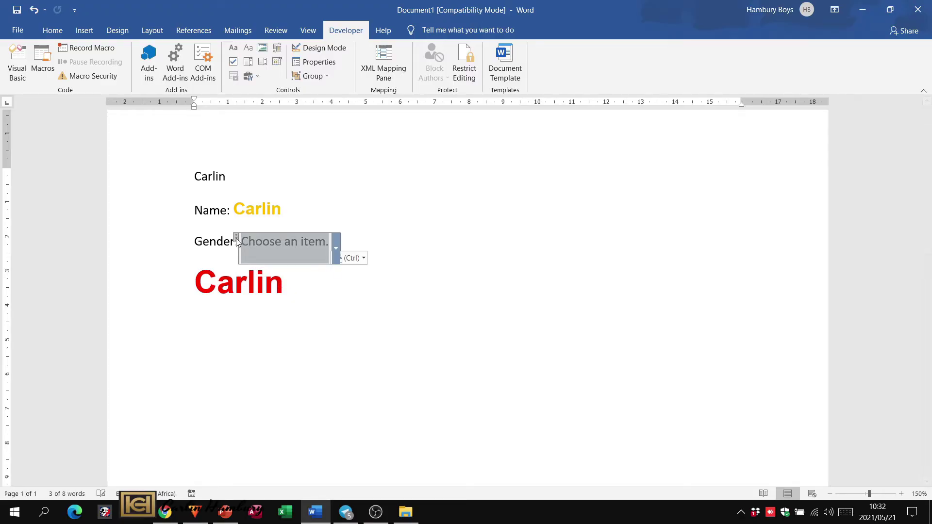
{"action": "left_click", "coordinate": [319, 62]}
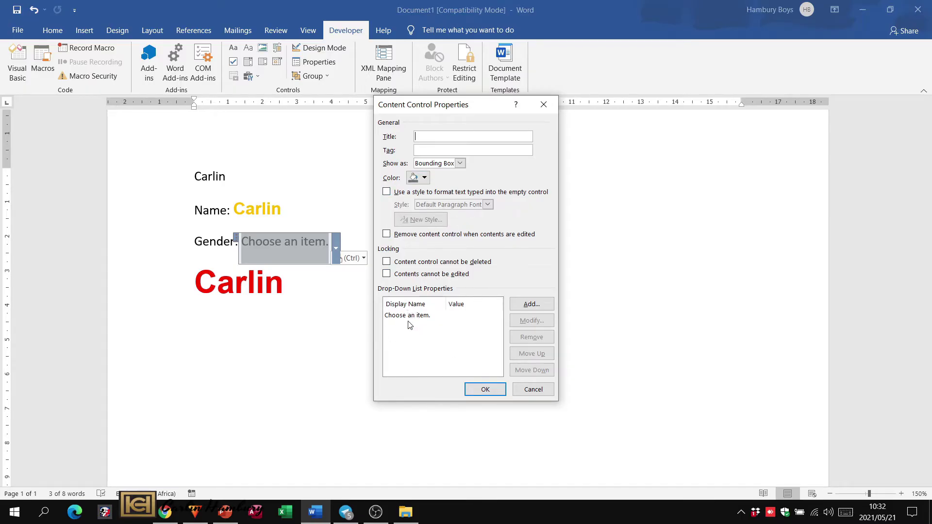
{"action": "left_click", "coordinate": [406, 317]}
Add the choices Male with value 1 and Female with value 2
{"action": "left_click", "coordinate": [530, 306]}
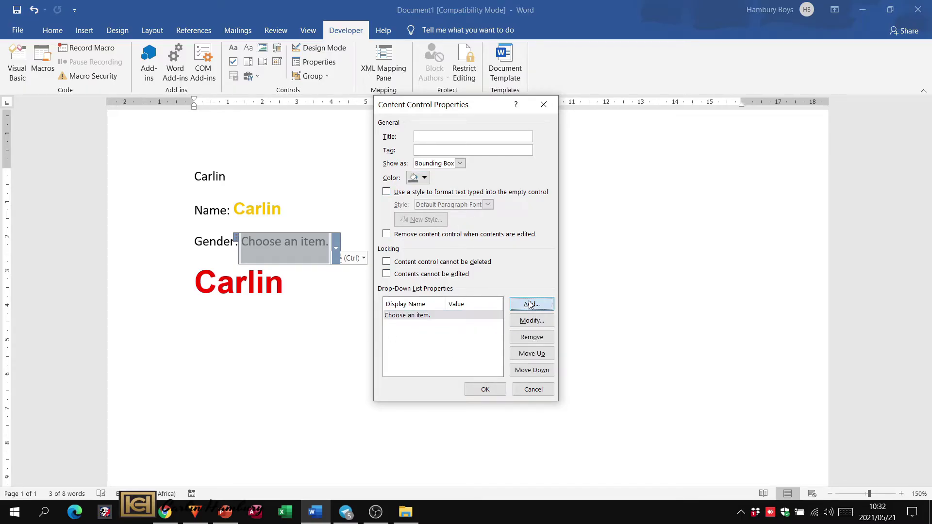
{"action": "type", "text": "Male"}
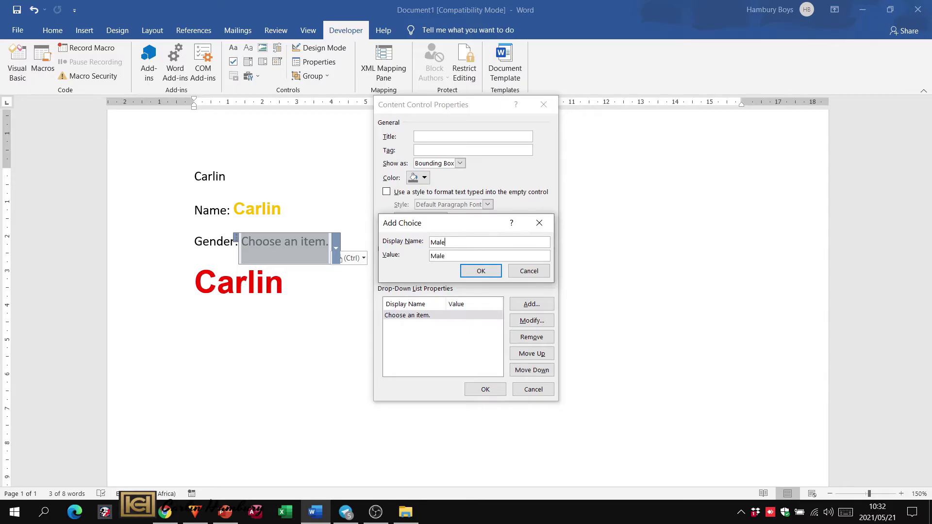
{"action": "double_click", "coordinate": [443, 256]}
{"action": "type", "text": "1"}
{"action": "left_click", "coordinate": [485, 271]}
{"action": "left_click", "coordinate": [529, 304]}
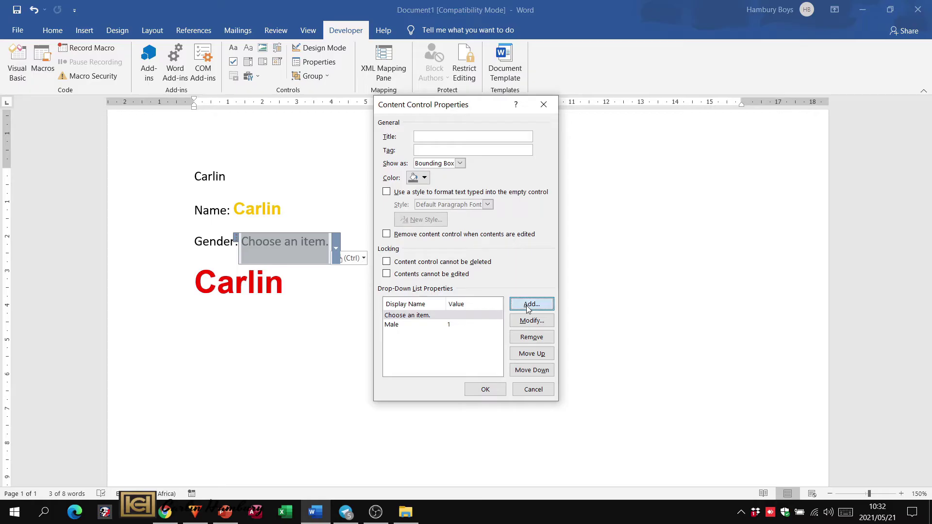
{"action": "type", "text": "Female"}
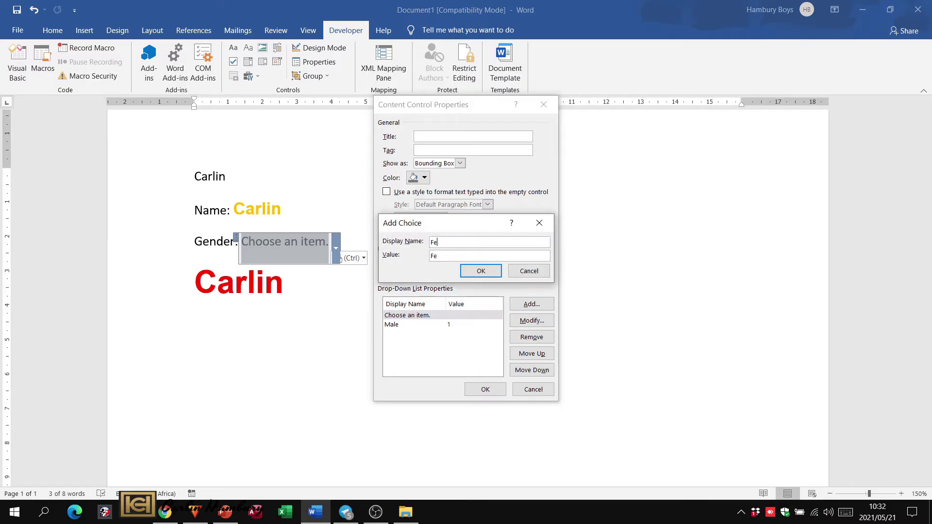
{"action": "left_click_drag", "start_coordinate": [452, 256], "coordinate": [419, 260]}
{"action": "type", "text": "2"}
{"action": "left_click", "coordinate": [469, 270]}
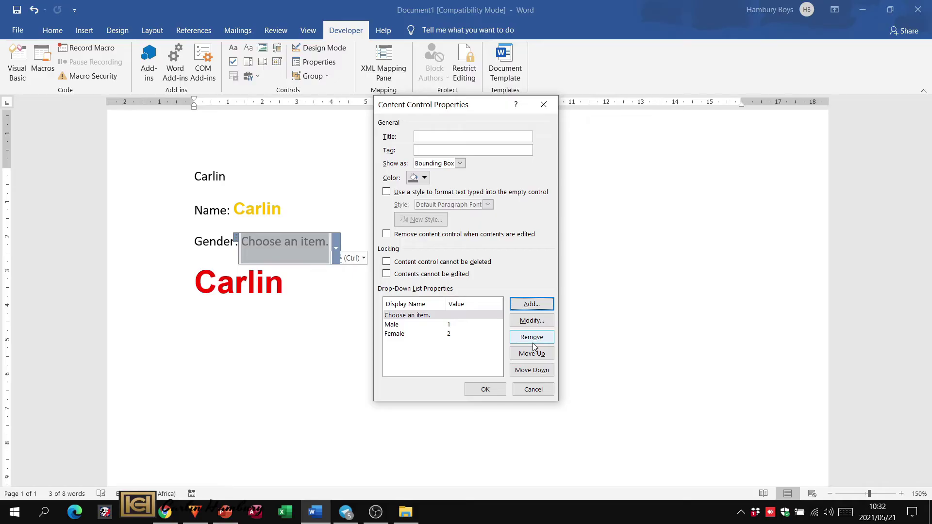
Remove the 'Choose an item.' placeholder and apply the drop-down settings
{"action": "left_click", "coordinate": [416, 316]}
{"action": "left_click", "coordinate": [531, 338]}
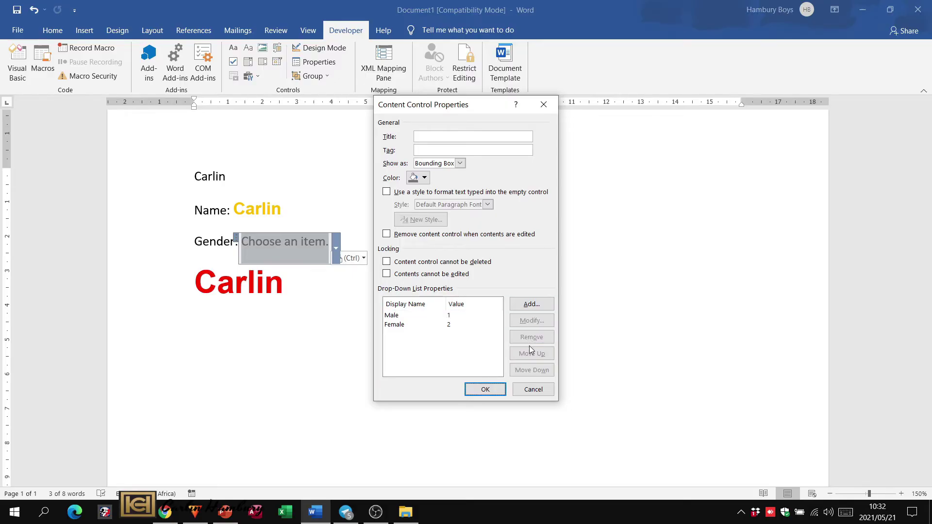
{"action": "left_click", "coordinate": [450, 324]}
{"action": "left_click", "coordinate": [498, 390]}
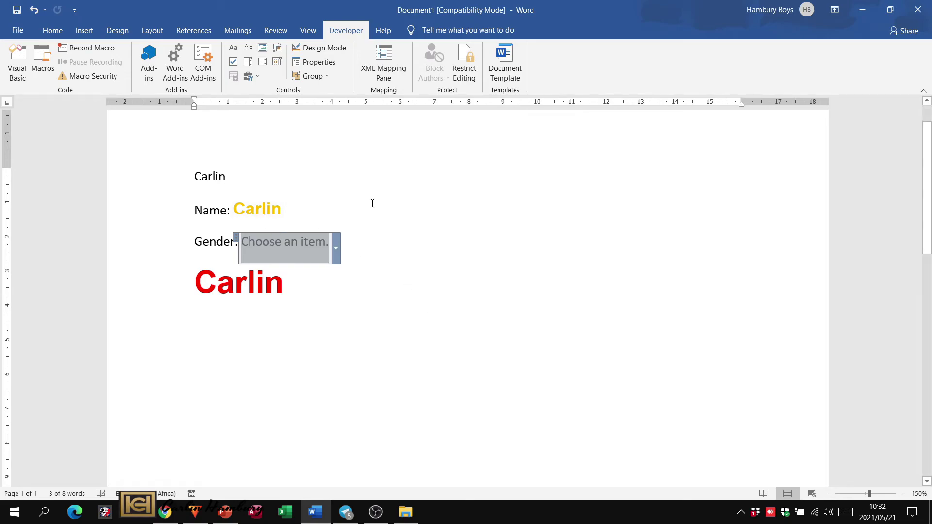
Choose Male in the Gender drop-down, then add a picture content control on a new line
{"action": "left_click", "coordinate": [372, 202]}
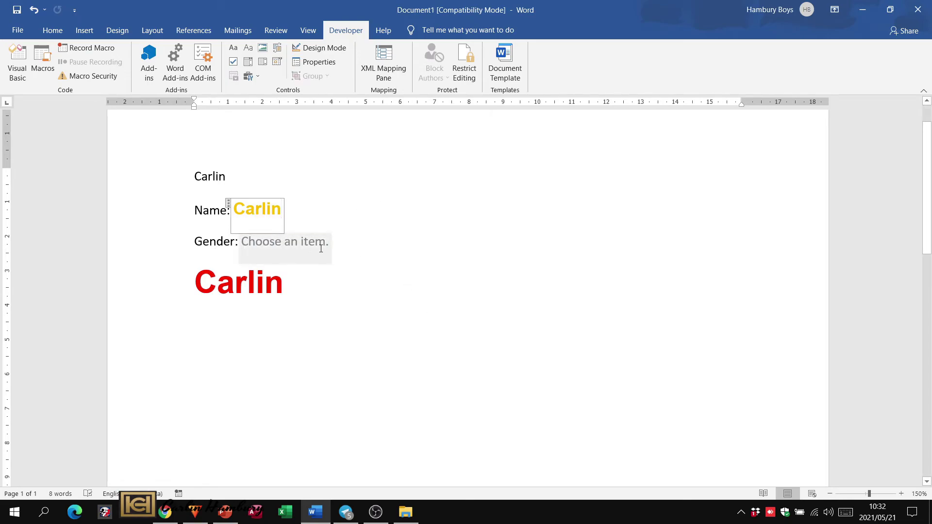
{"action": "left_click", "coordinate": [321, 248]}
{"action": "left_click", "coordinate": [334, 247]}
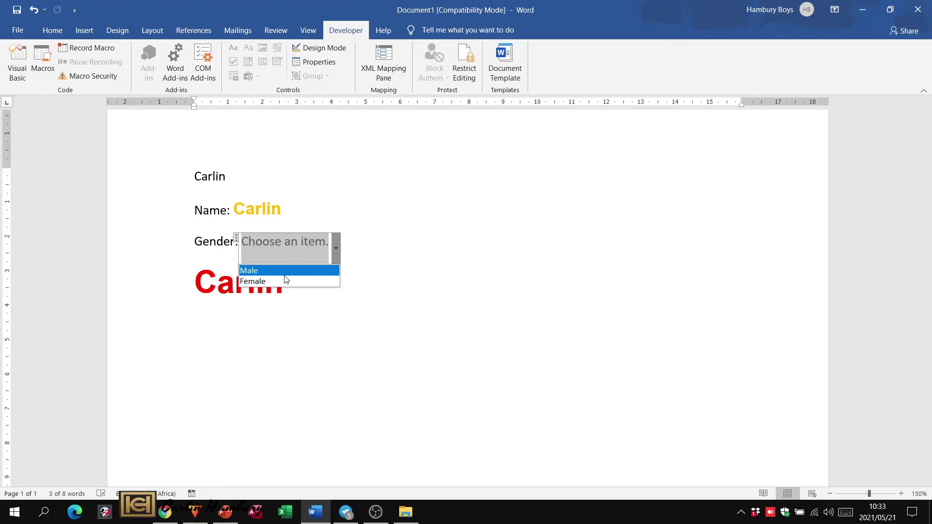
{"action": "left_click", "coordinate": [252, 270]}
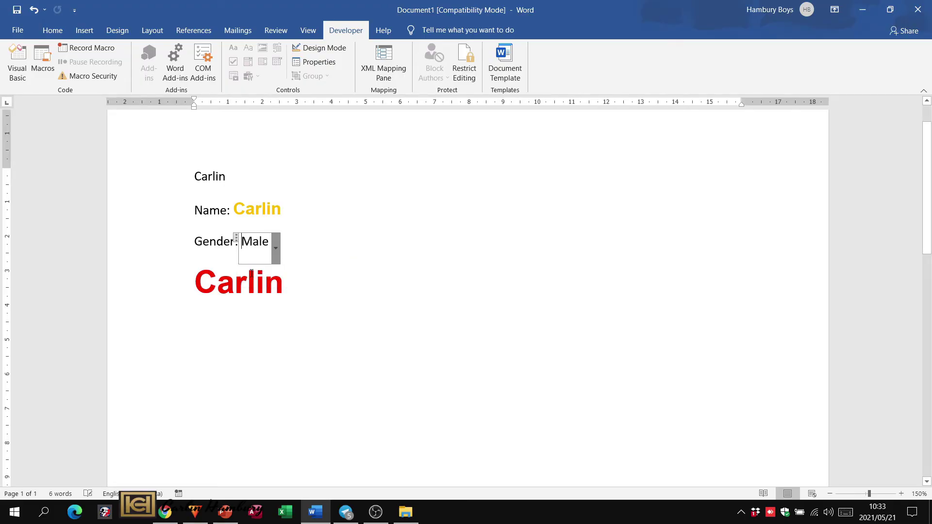
{"action": "left_click", "coordinate": [356, 291]}
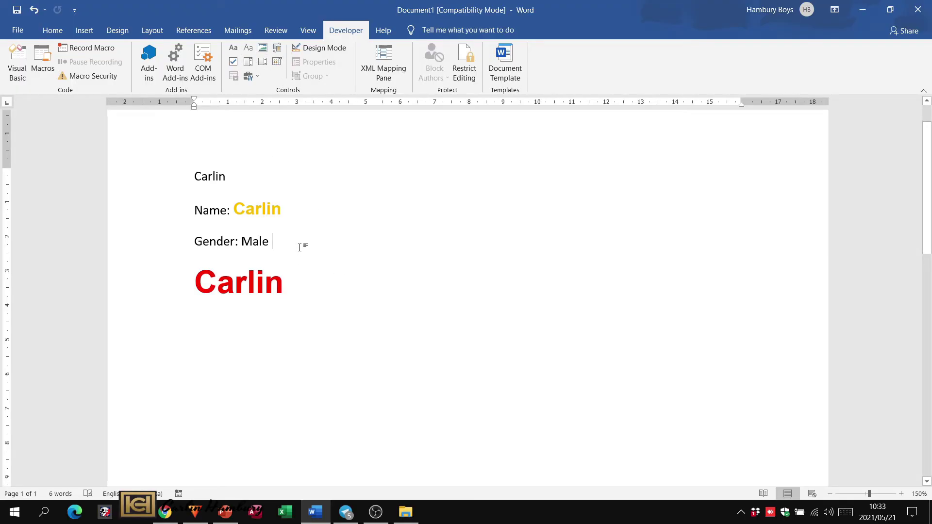
{"action": "key", "text": "Return"}
{"action": "key", "text": "Return"}
{"action": "left_click", "coordinate": [263, 48]}
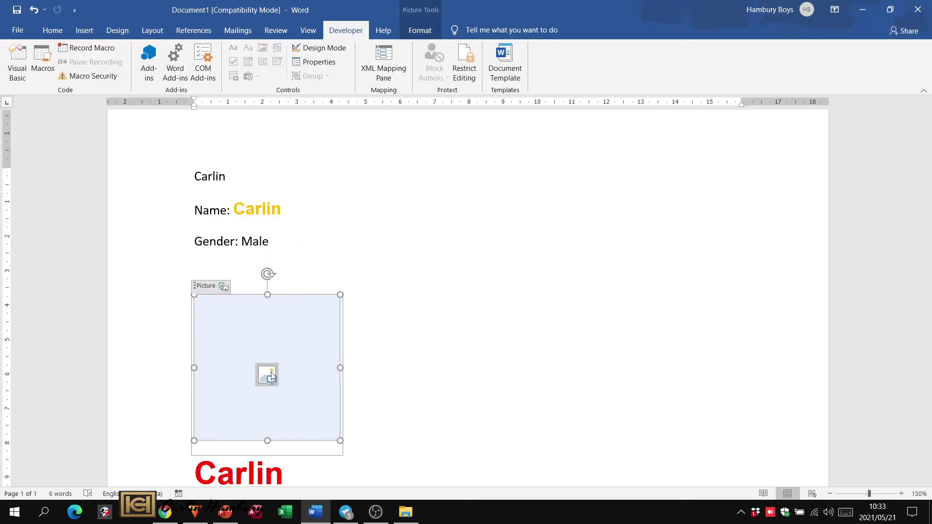
Insert a check box content control on a new line after 'Gender: Male'
{"action": "left_click", "coordinate": [354, 252]}
{"action": "key", "text": "Return"}
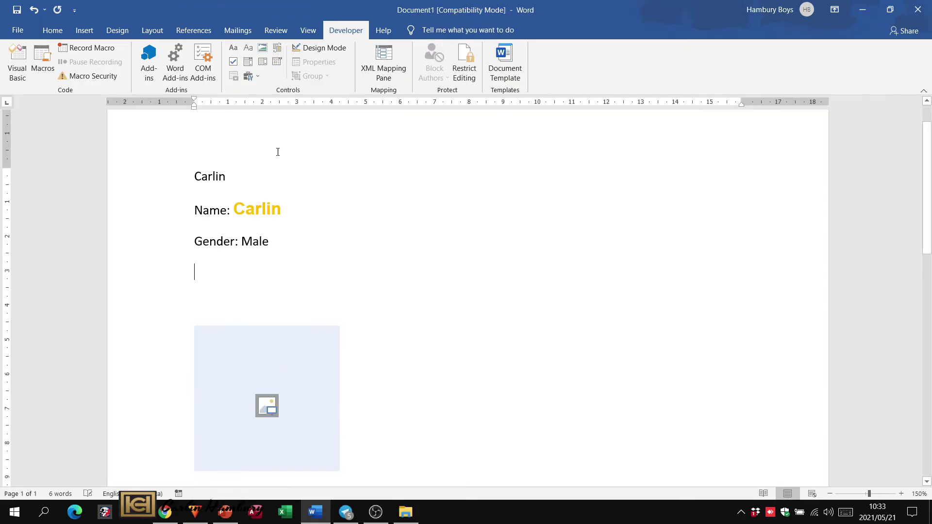
{"action": "left_click", "coordinate": [233, 61]}
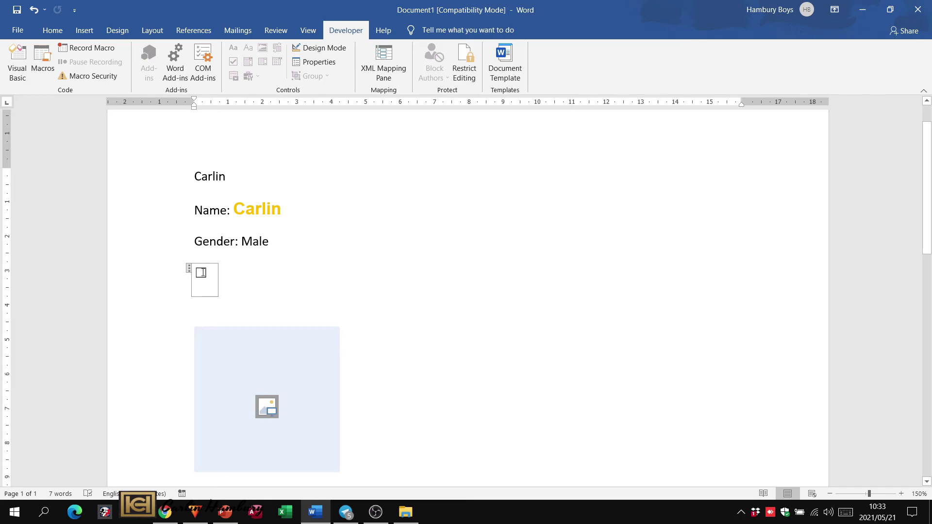
Replace the lone check box with the labels 'Yes' and 'No' separated by tabs
{"action": "key", "text": "space"}
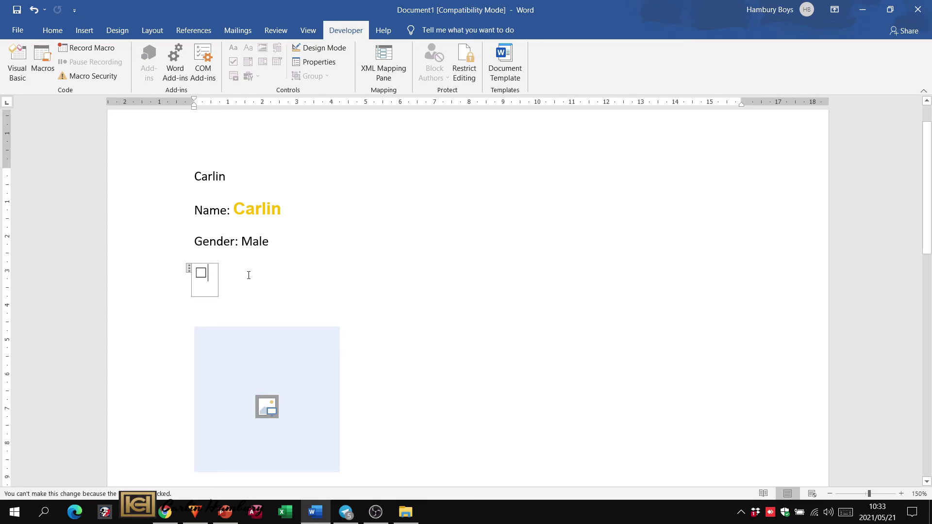
{"action": "left_click", "coordinate": [189, 269]}
{"action": "key", "text": "Delete"}
{"action": "type", "text": "Yes\t\tNo"}
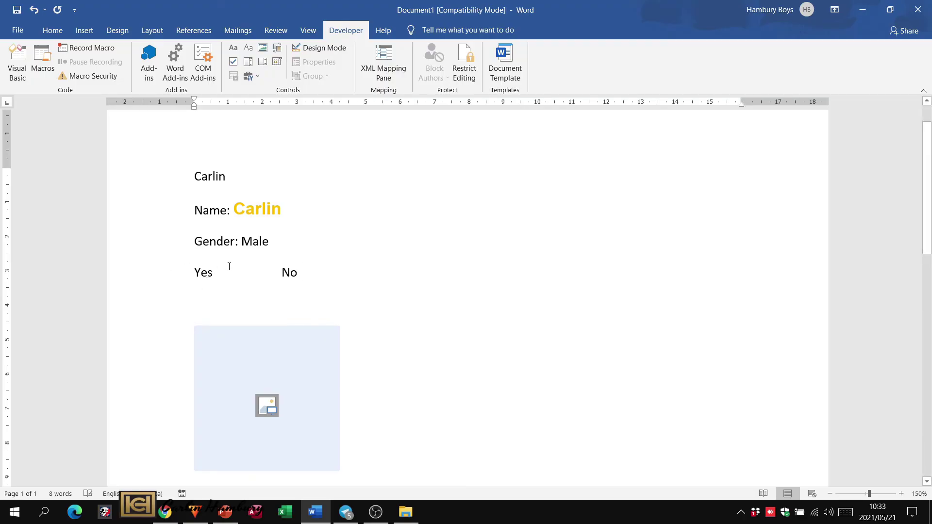
Insert a Check Box Content Control after Yes and another after No
{"action": "left_click", "coordinate": [216, 265]}
{"action": "left_click", "coordinate": [233, 61]}
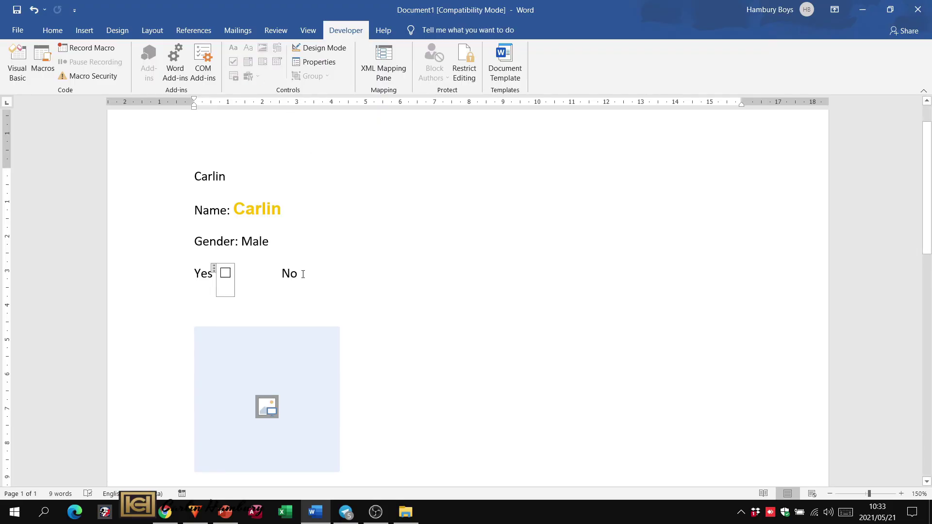
{"action": "left_click", "coordinate": [303, 274]}
{"action": "left_click", "coordinate": [234, 61]}
{"action": "left_click", "coordinate": [445, 245]}
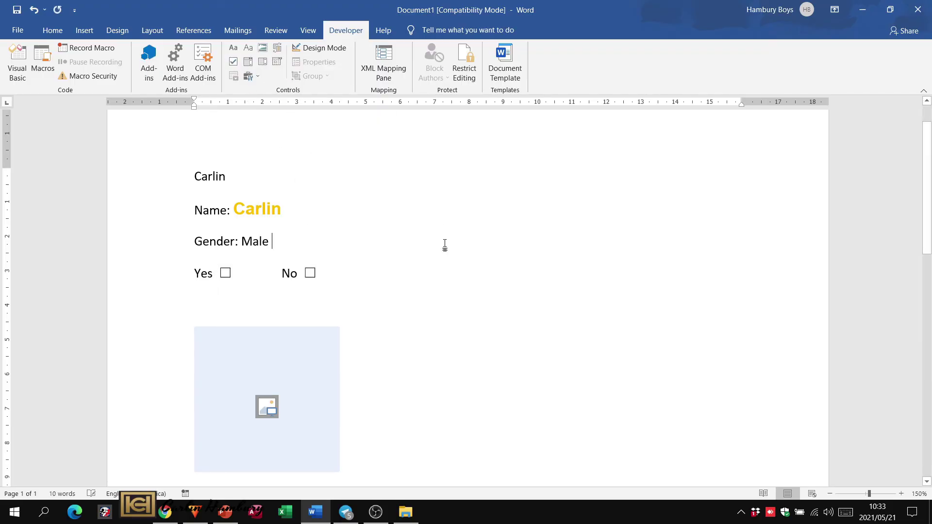
Test the Yes check box by ticking and unticking it, then select the No box
{"action": "left_click", "coordinate": [226, 274]}
{"action": "left_click", "coordinate": [225, 273]}
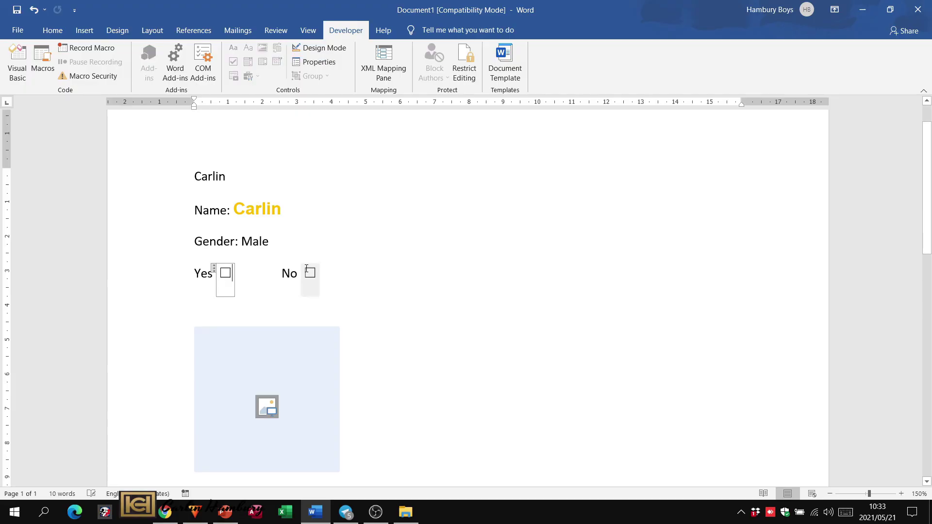
{"action": "left_click", "coordinate": [314, 274]}
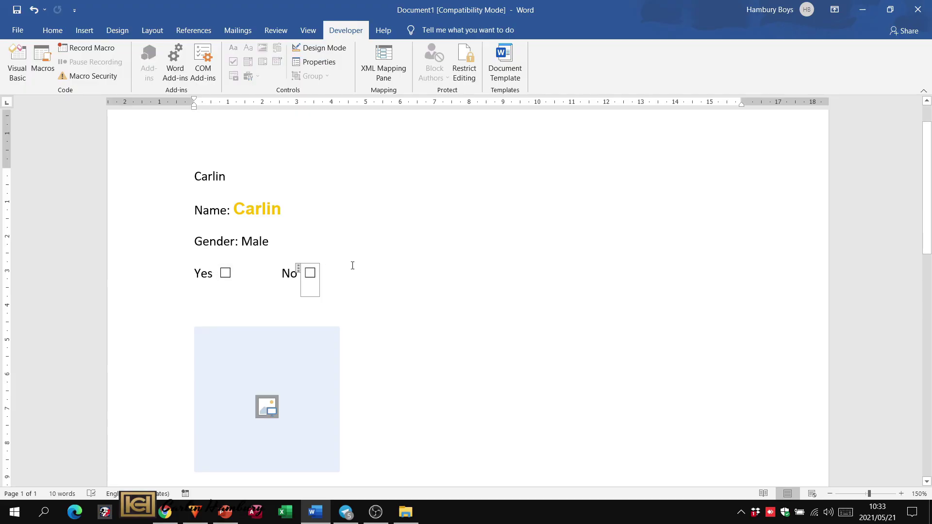
{"action": "left_click", "coordinate": [360, 192]}
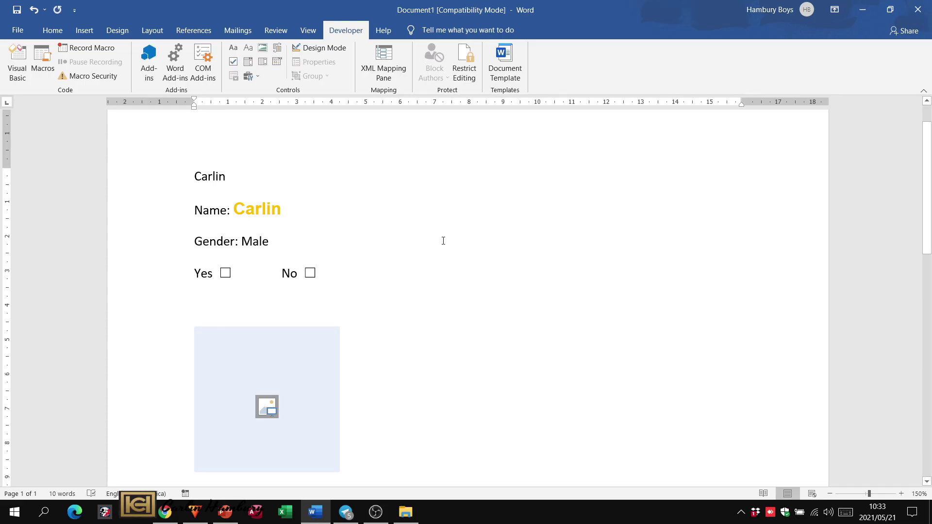